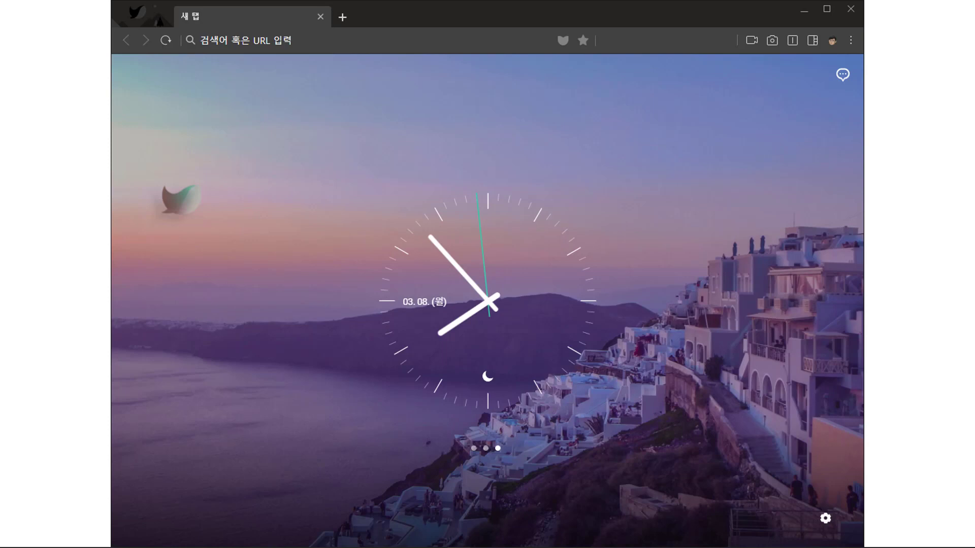
# - Start a new video meeting named 웨일온 화상회의 without using a dedicated meeting room, and enter it
pyautogui.click(750, 45)
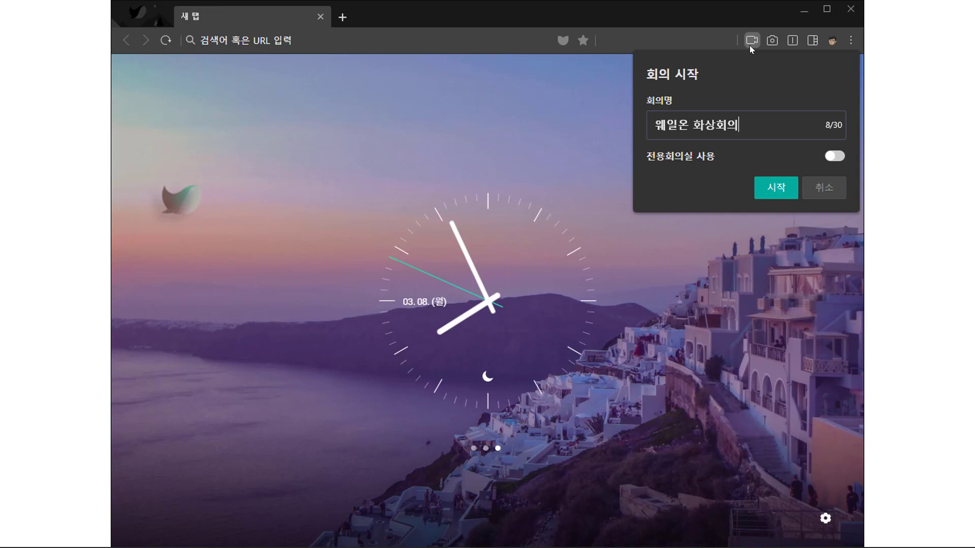
pyautogui.press('Return')
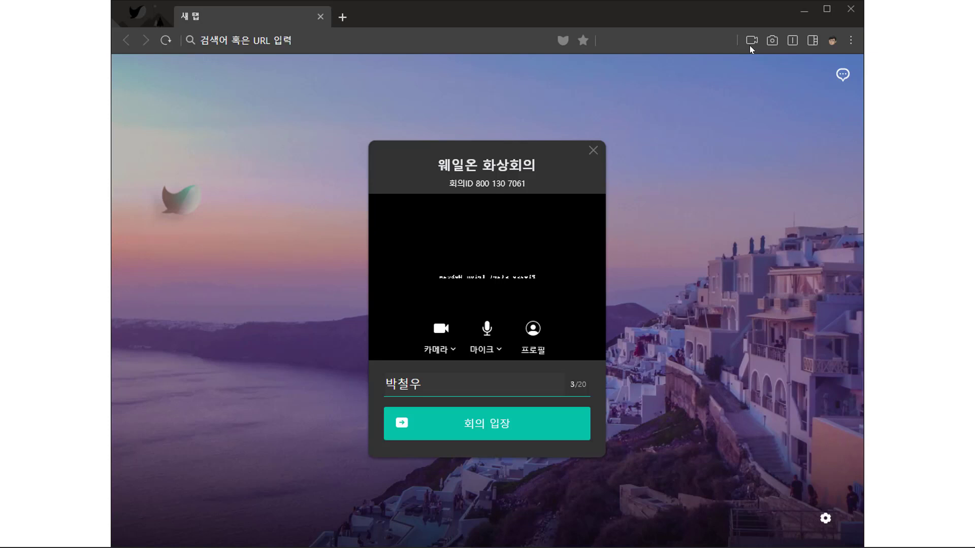
pyautogui.press('Return')
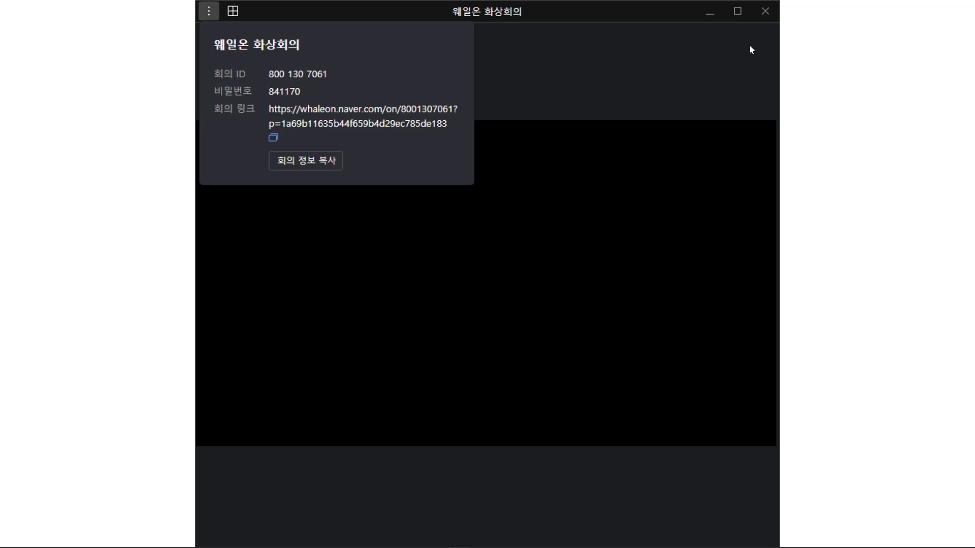
# - View the screens and application windows offered for screen sharing, and close the selection without sharing anything
pyautogui.click(752, 49)
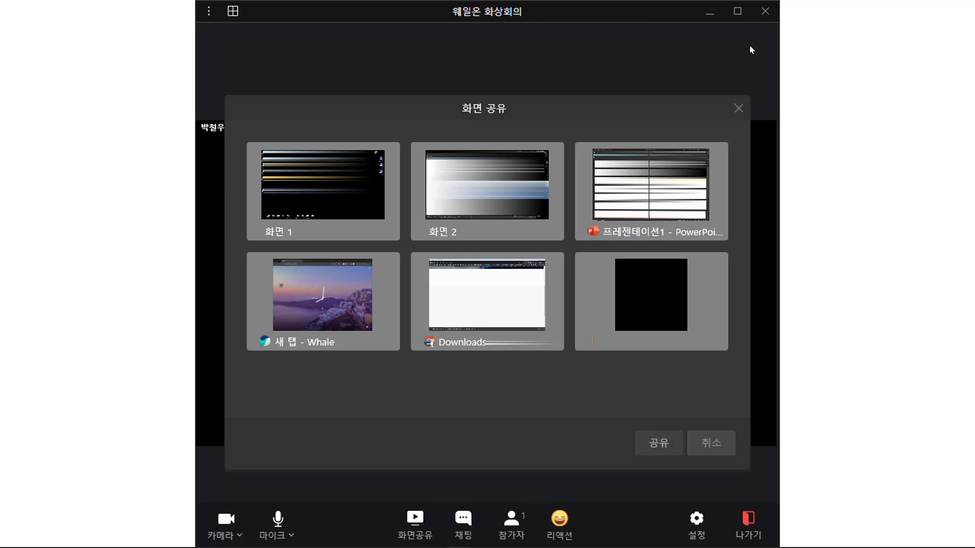
pyautogui.press('Escape')
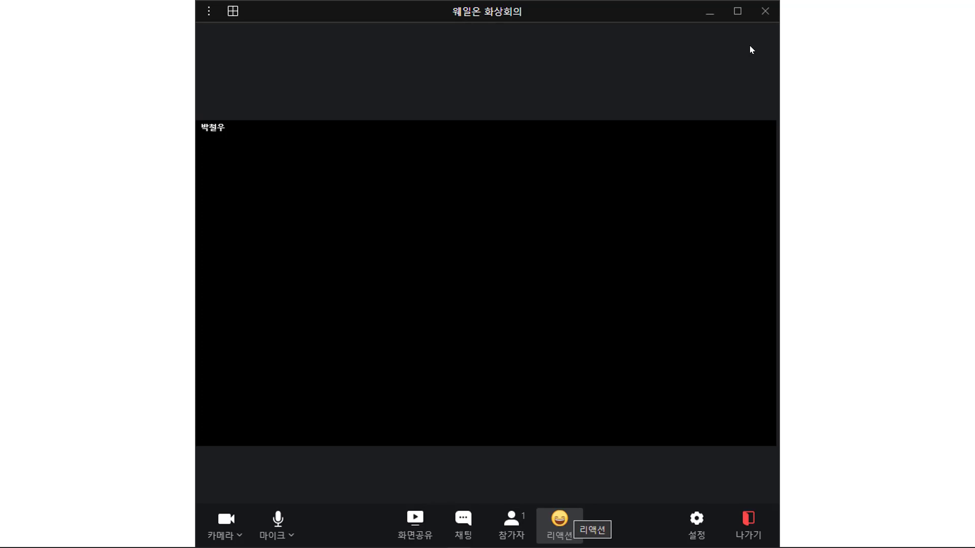
pyautogui.press('Right')
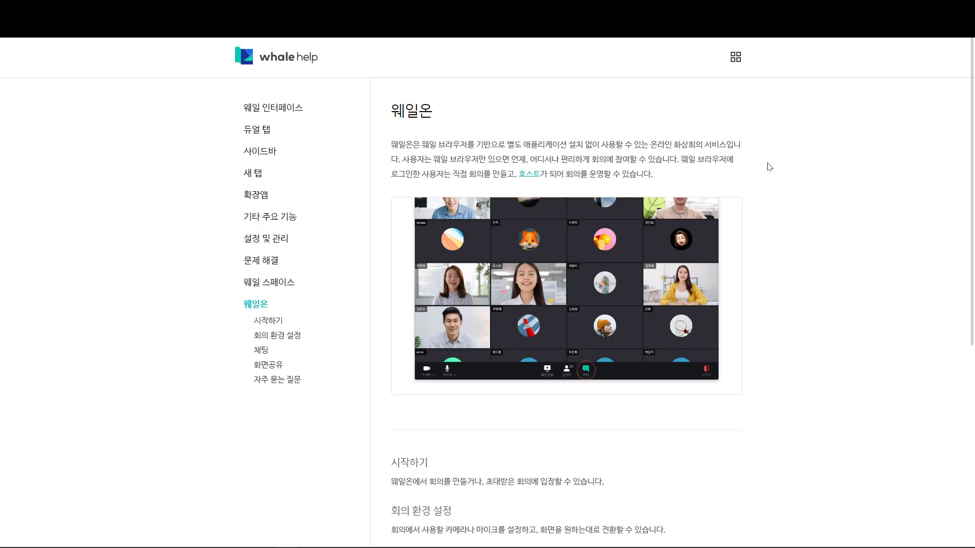
# - Read through the 웨일온 overview page in Whale help, down to its frequently asked questions
pyautogui.scroll(-1, 766, 163)
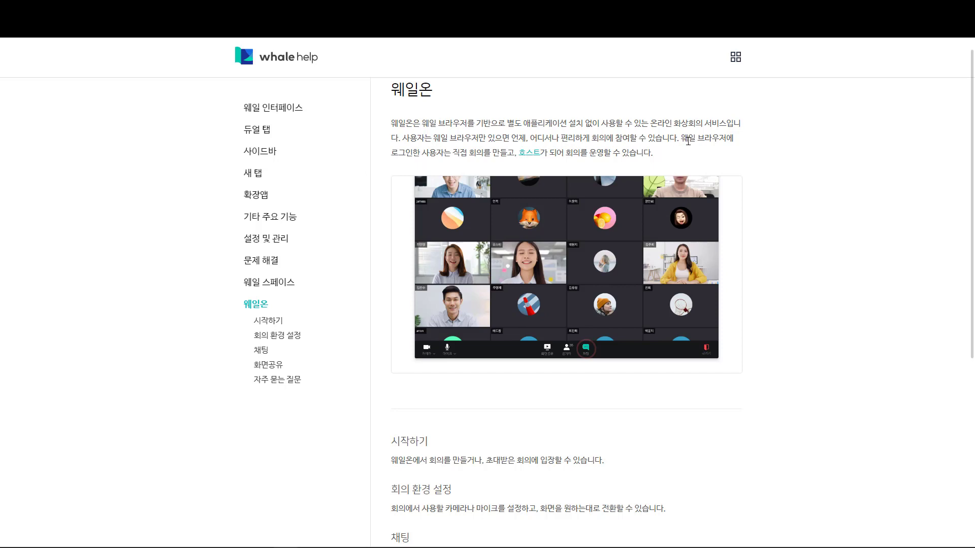
pyautogui.scroll(-1, 542, 240)
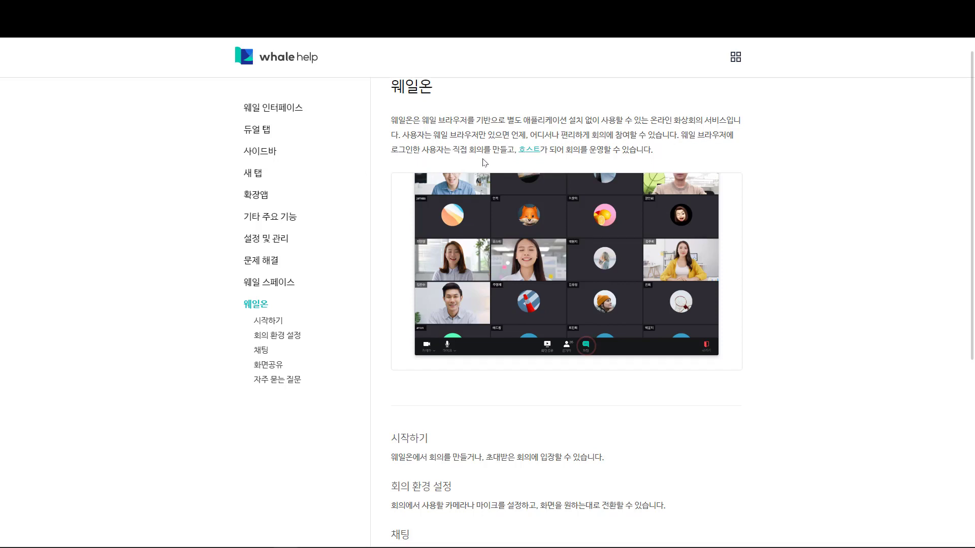
pyautogui.scroll(-4, 537, 297)
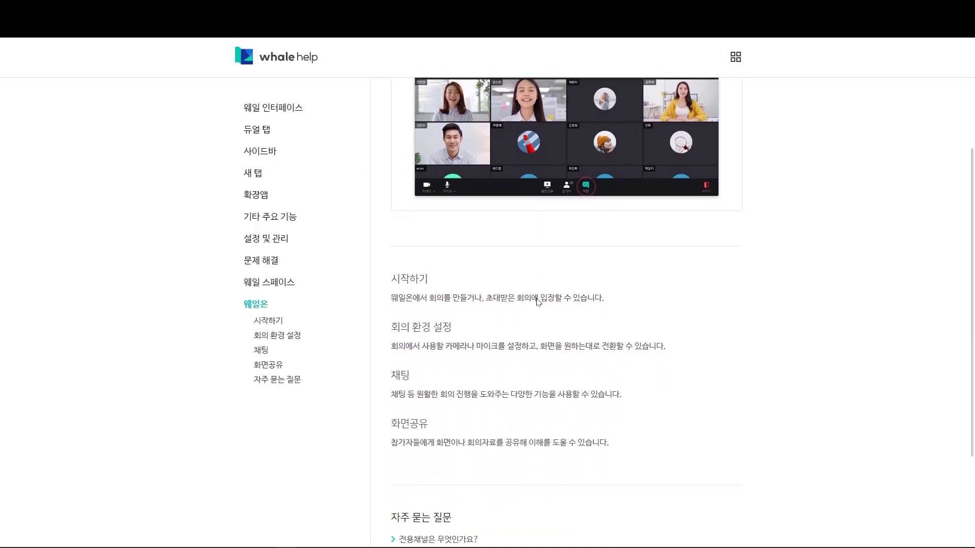
pyautogui.scroll(-2, 536, 299)
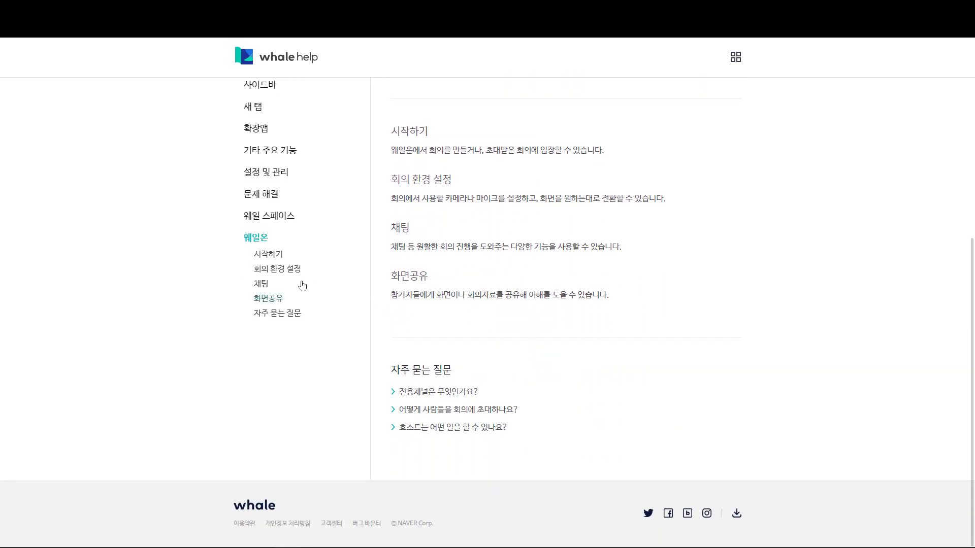
# - Open the 시작하기 help topic and read about creating meetings and joining by ID and password or by URL
pyautogui.click(271, 256)
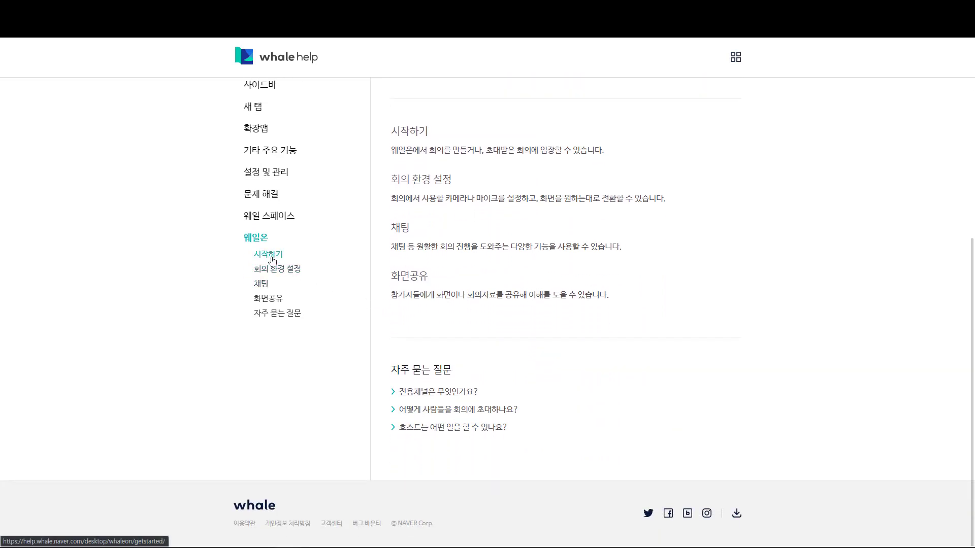
pyautogui.scroll(-2, 506, 275)
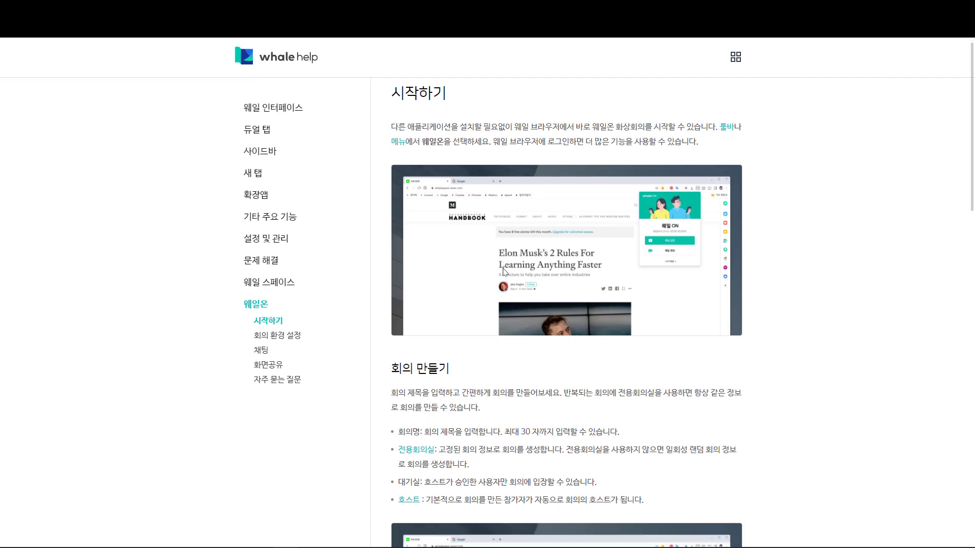
pyautogui.scroll(-5, 497, 343)
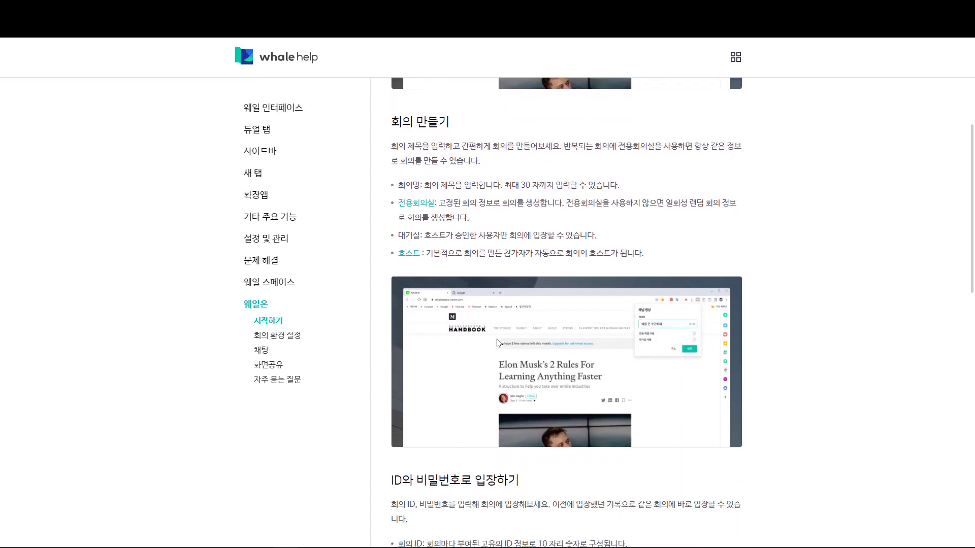
pyautogui.scroll(-5, 646, 279)
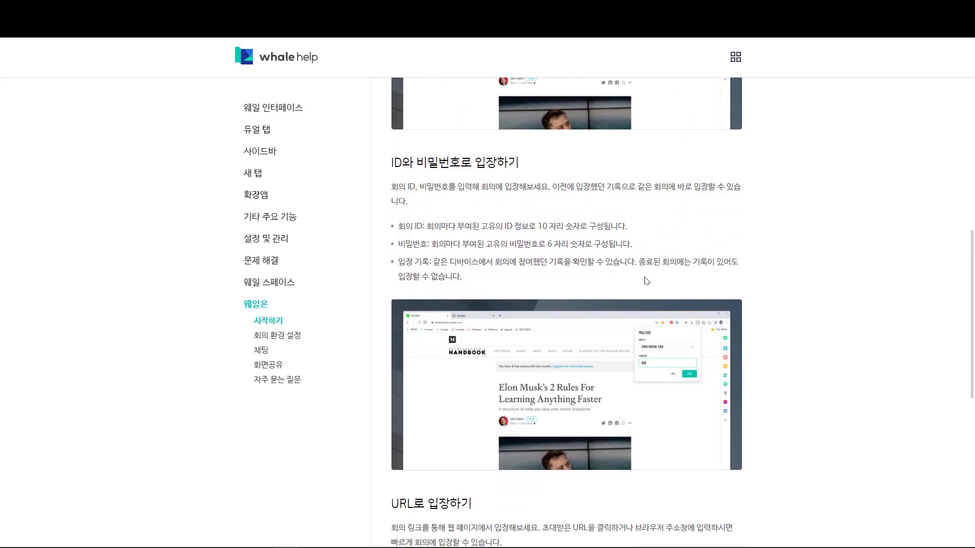
pyautogui.scroll(-1, 449, 215)
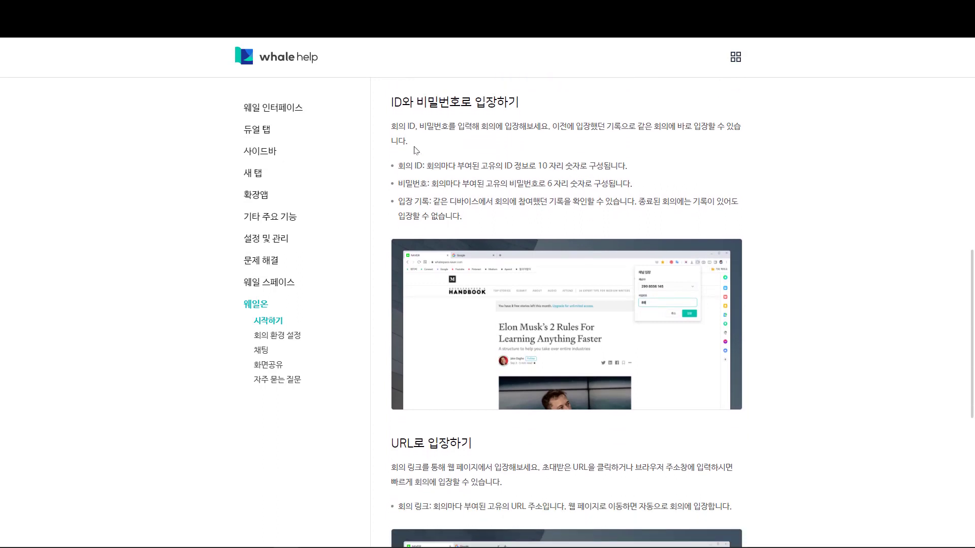
pyautogui.scroll(-1, 414, 149)
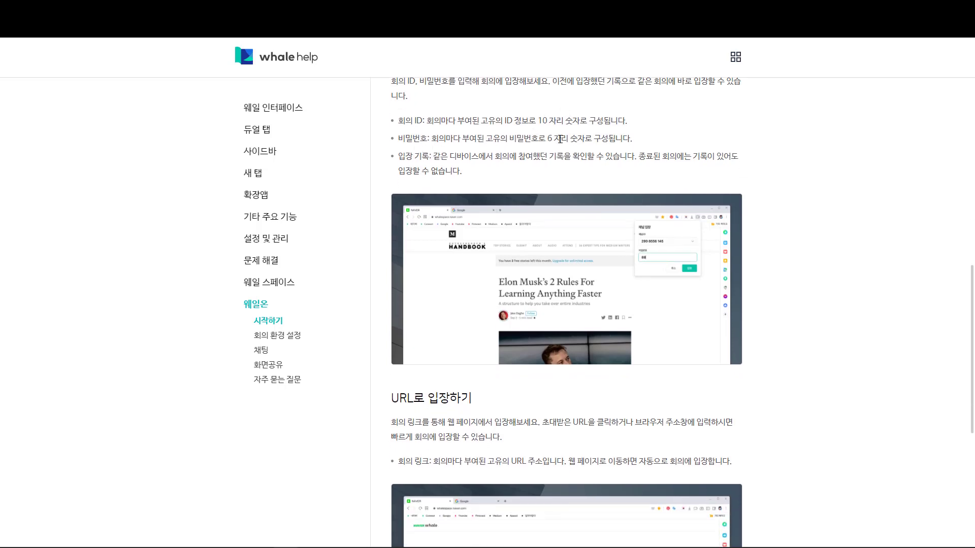
pyautogui.scroll(-1, 576, 148)
pyautogui.scroll(-4, 577, 148)
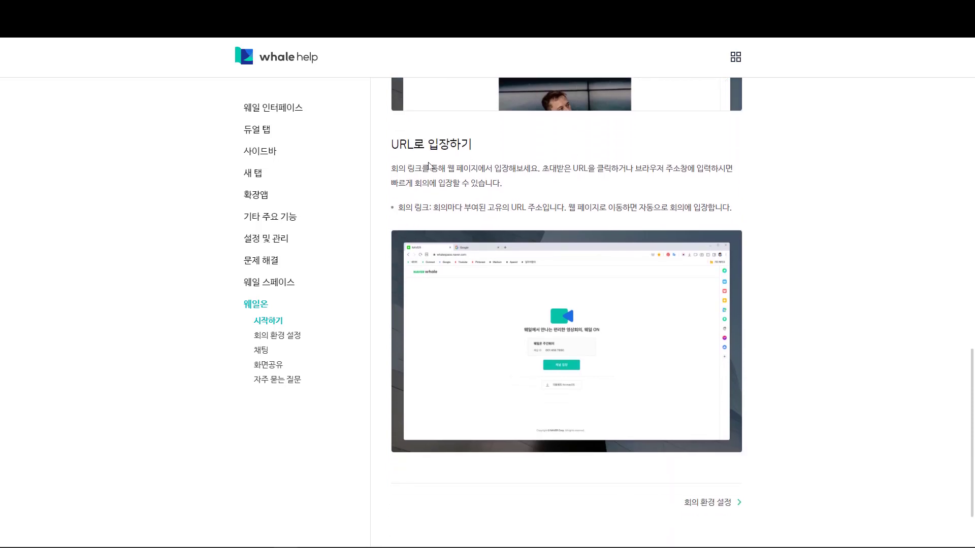
pyautogui.scroll(-1, 410, 168)
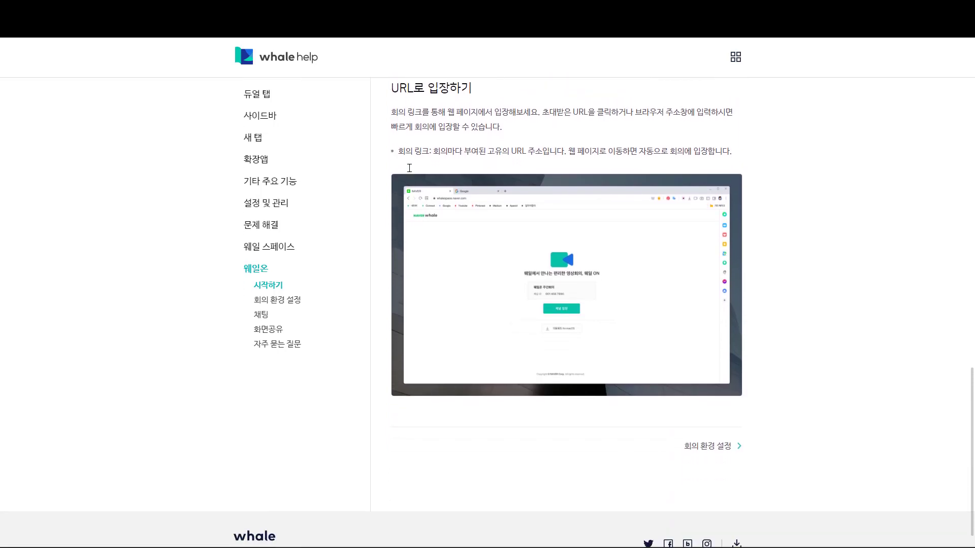
# - Open the 회의 환경 설정 help topic and read how to set up the input and output devices
pyautogui.click(293, 304)
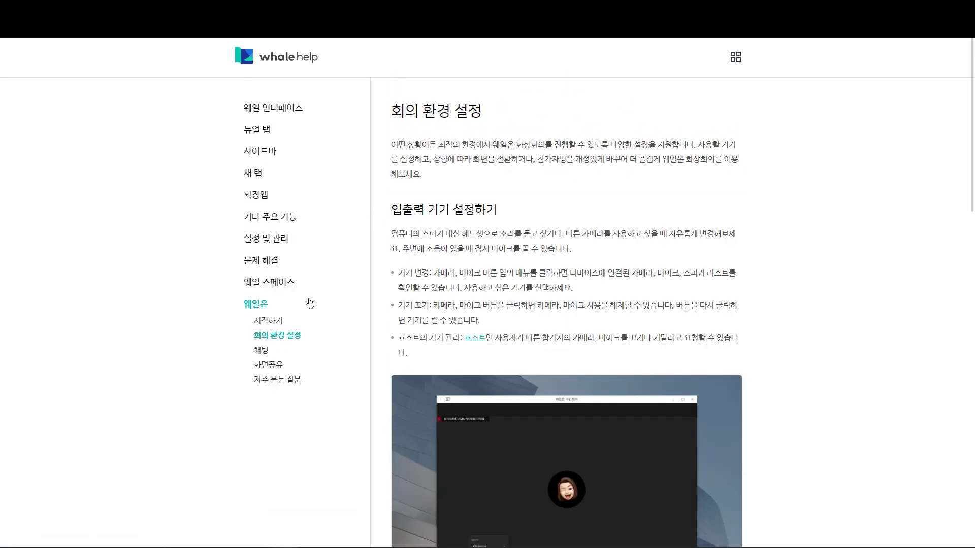
pyautogui.scroll(-3, 452, 301)
pyautogui.scroll(-2, 451, 301)
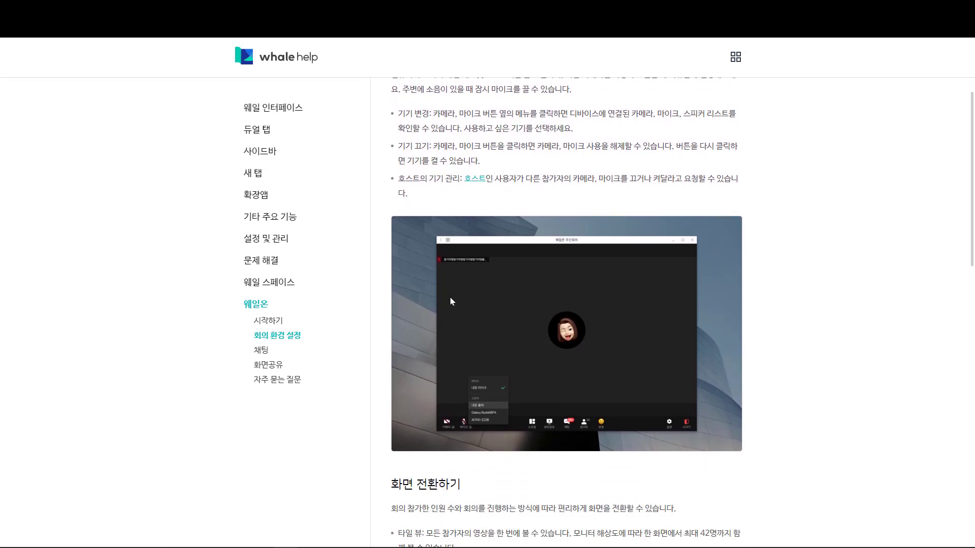
pyautogui.scroll(-1, 452, 299)
pyautogui.scroll(-3, 477, 333)
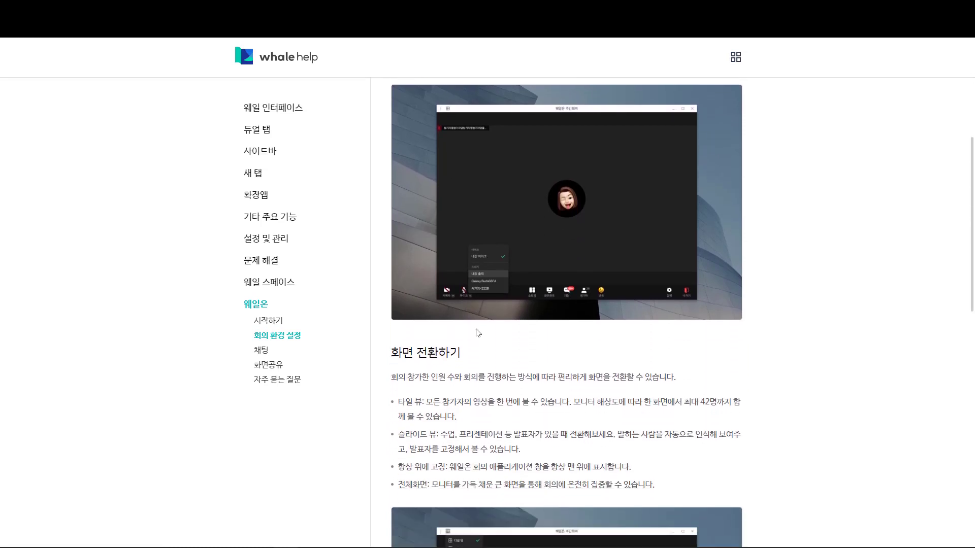
pyautogui.scroll(-3, 477, 333)
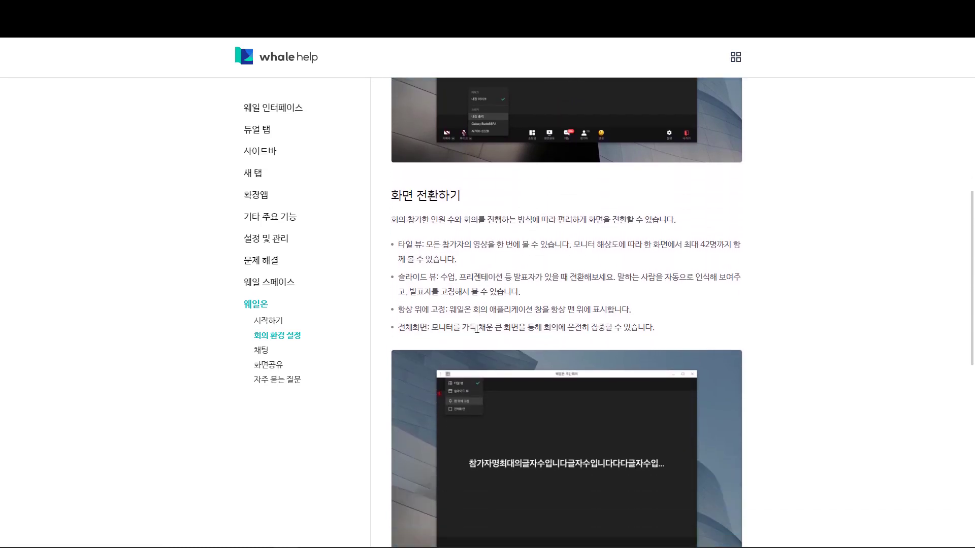
pyautogui.scroll(6, 442, 288)
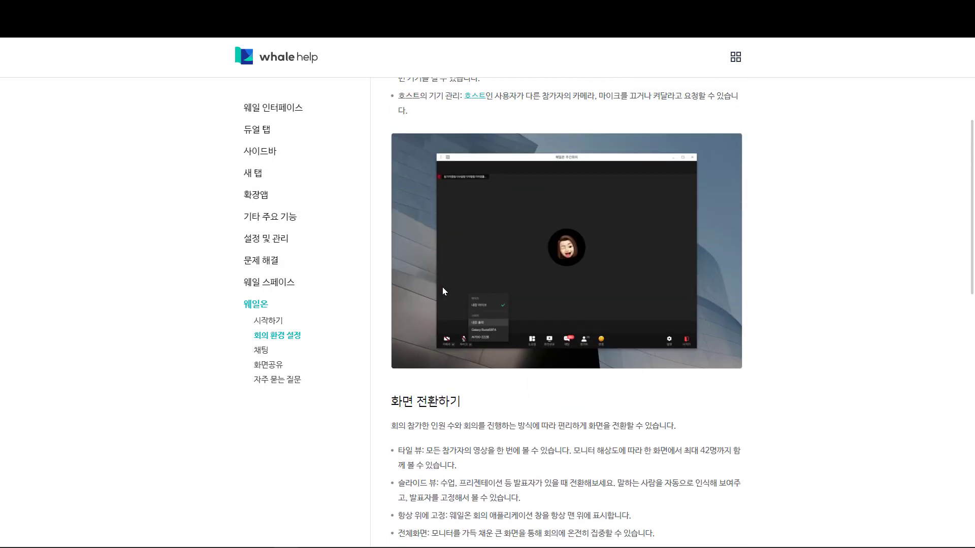
# - Read the 화면 전환하기 and 참가자명 변경하기 sections on switching views and changing participant names
pyautogui.scroll(-2, 445, 233)
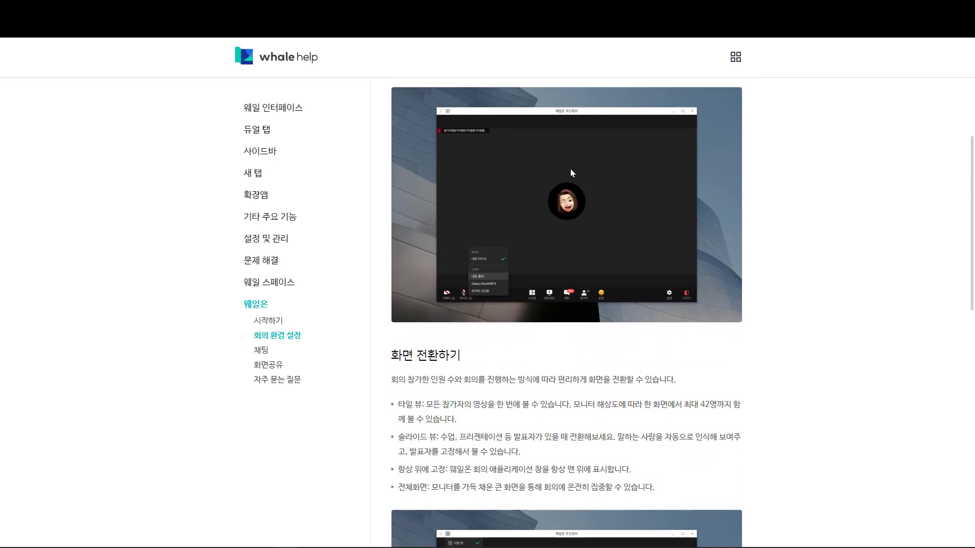
pyautogui.scroll(-1, 590, 215)
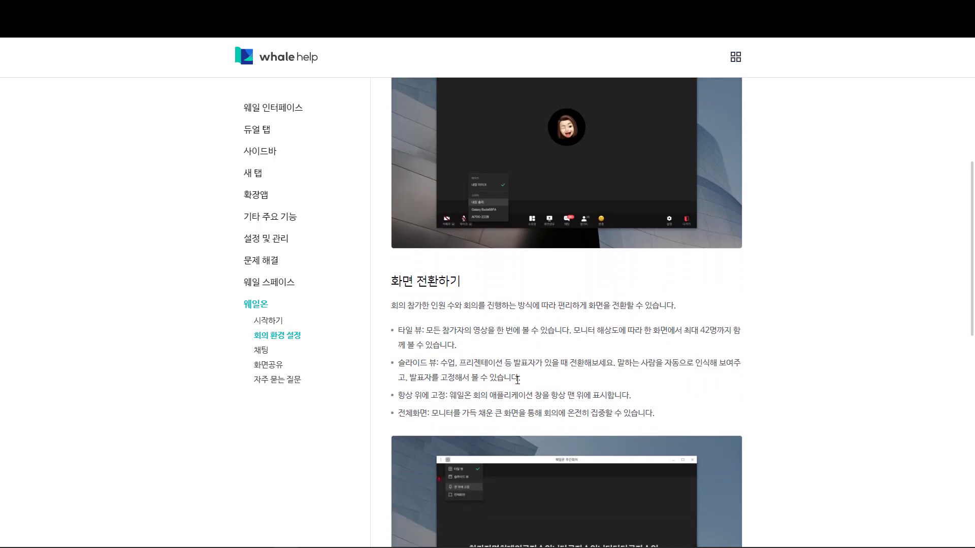
pyautogui.scroll(-4, 430, 380)
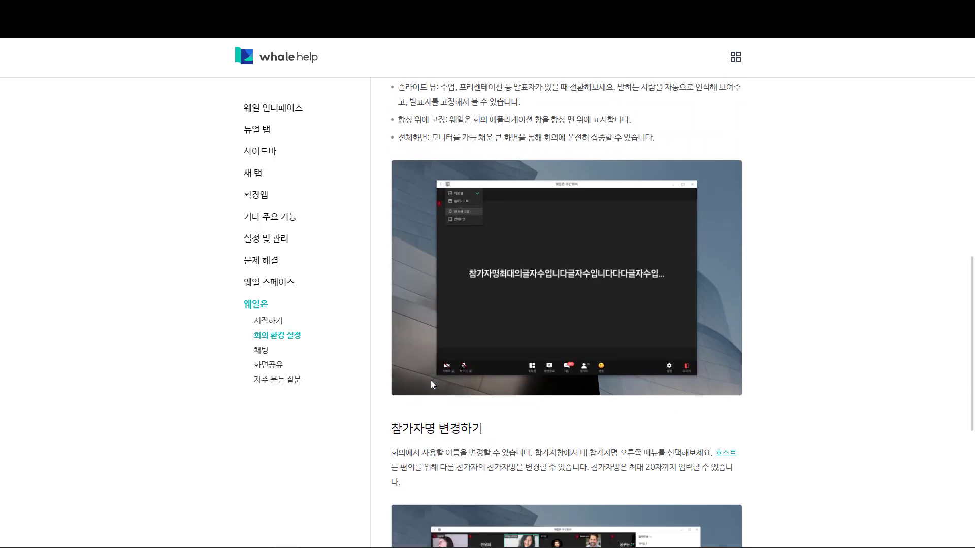
pyautogui.scroll(-2, 431, 384)
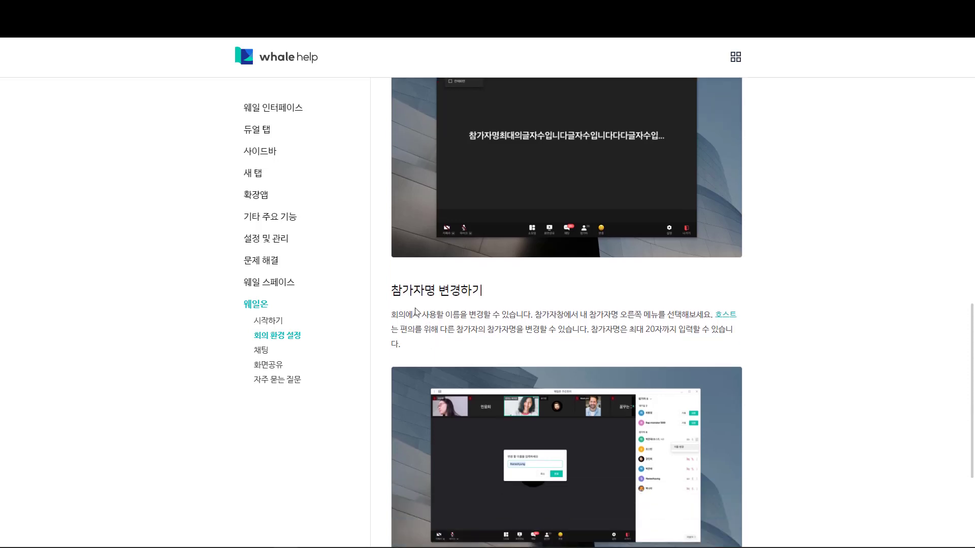
pyautogui.scroll(-1, 416, 311)
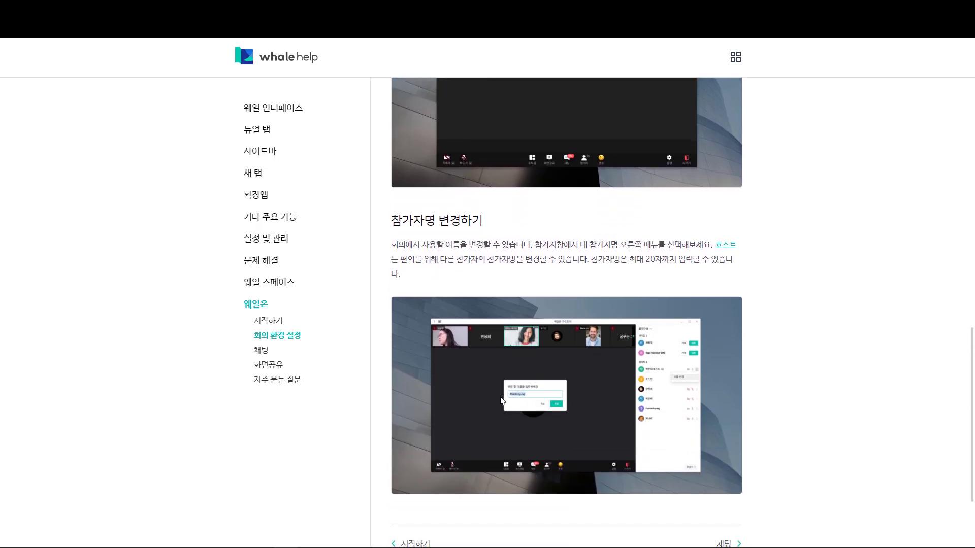
pyautogui.scroll(-1, 501, 401)
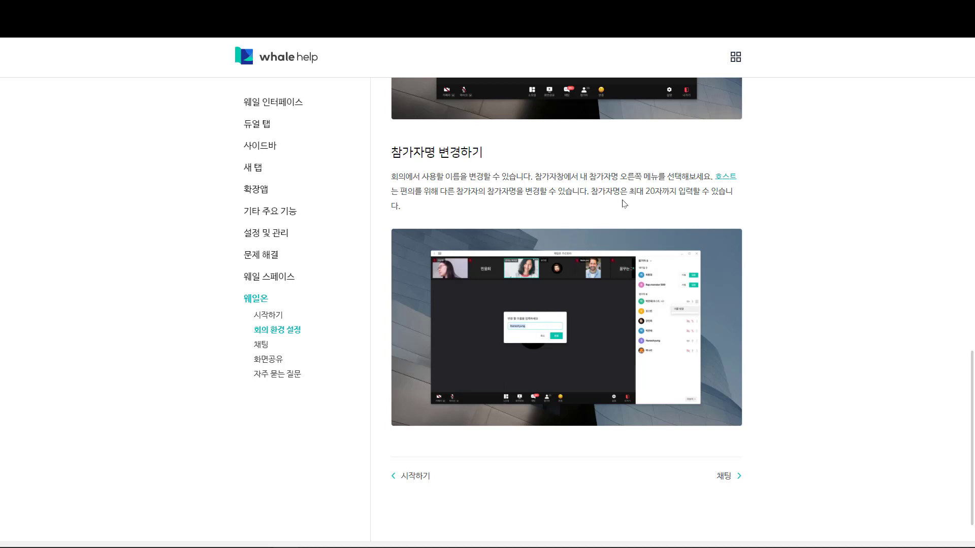
# - Open the 채팅 help topic and read how to send messages during a meeting
pyautogui.click(262, 345)
pyautogui.scroll(-2, 487, 325)
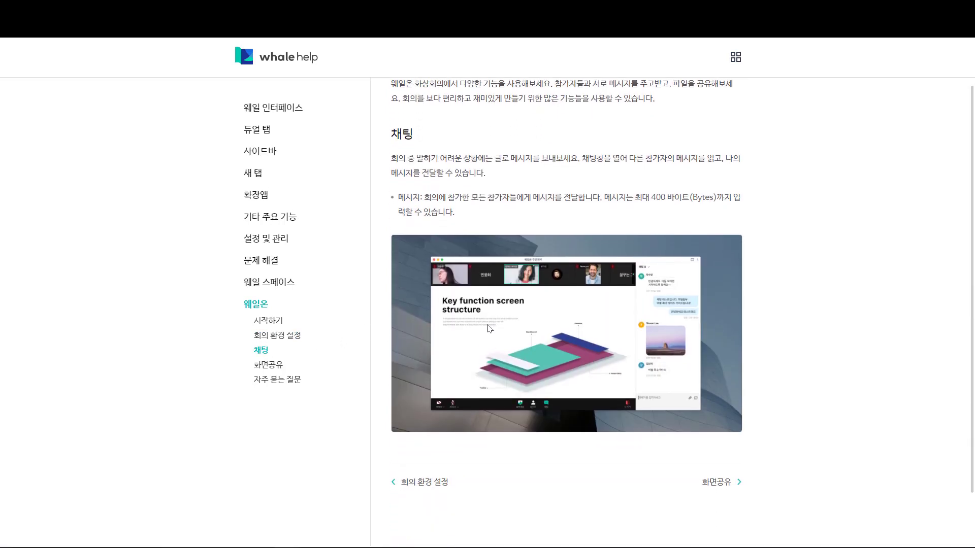
pyautogui.scroll(-2, 489, 329)
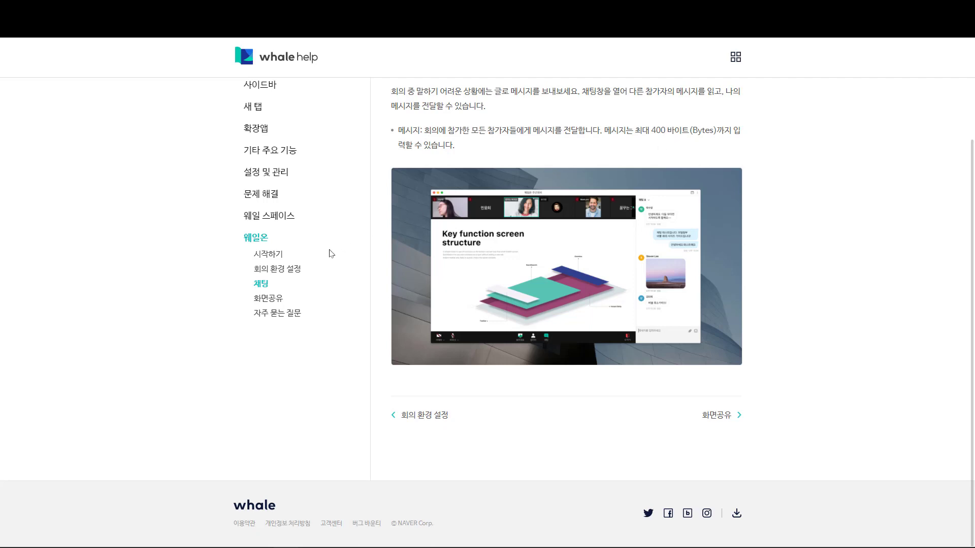
# - Open the 화면공유 help topic and read about full-screen sharing, application sharing and screen-sharing permission
pyautogui.click(271, 296)
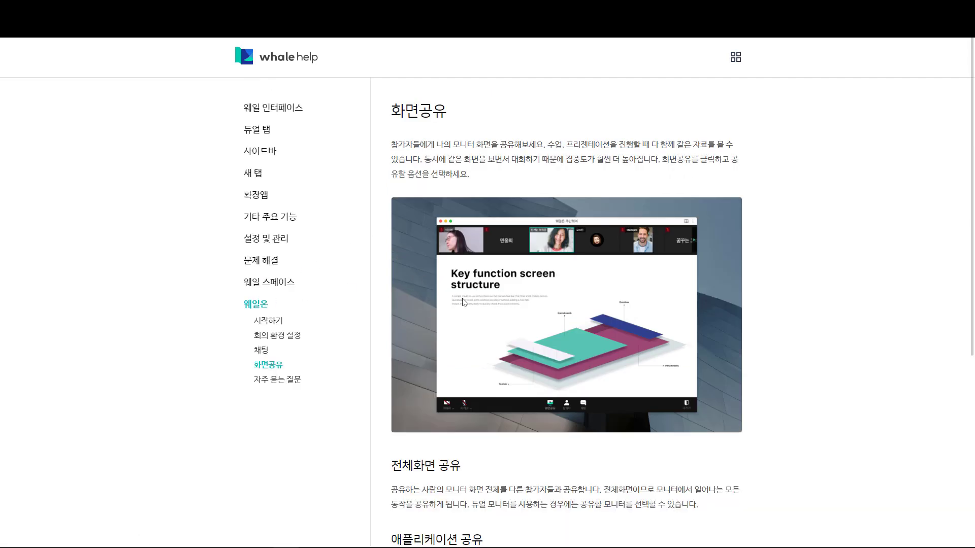
pyautogui.scroll(-3, 464, 302)
pyautogui.scroll(-2, 463, 302)
pyautogui.scroll(2, 463, 301)
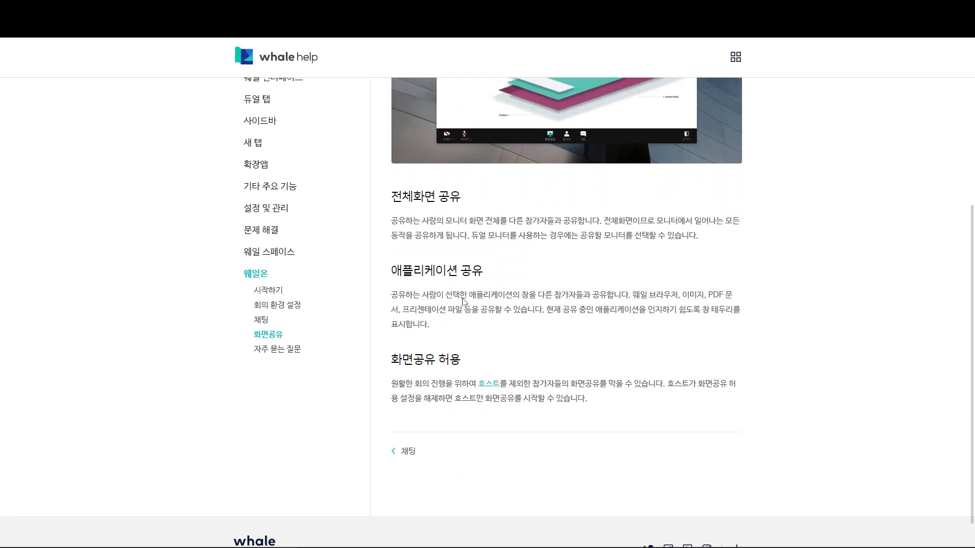
pyautogui.scroll(2, 463, 301)
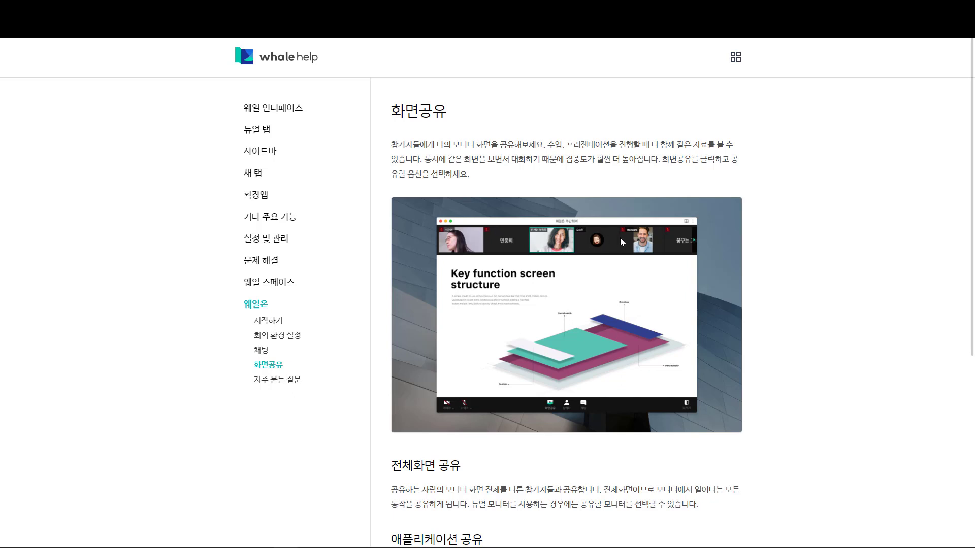
pyautogui.scroll(-1, 620, 260)
pyautogui.scroll(1, 619, 260)
pyautogui.scroll(-6, 389, 239)
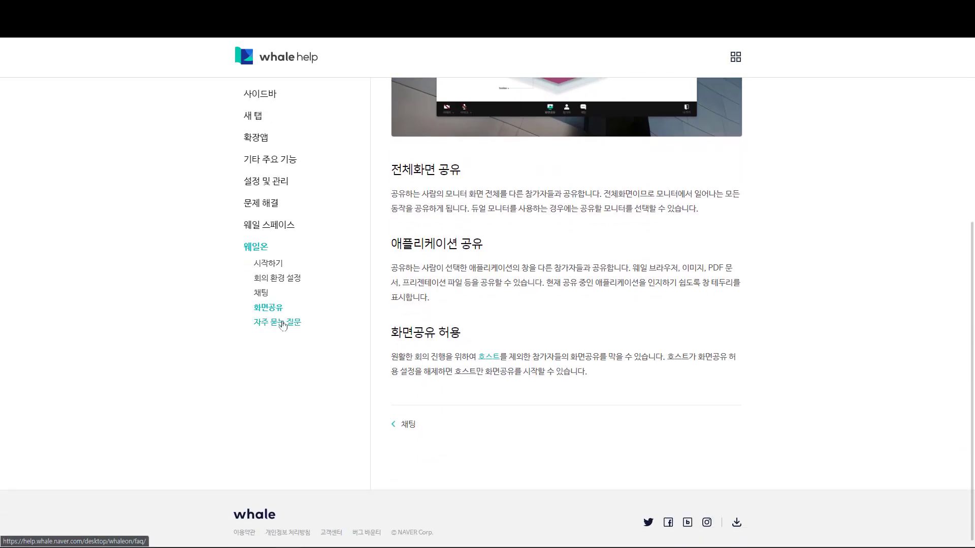
# - Open the 자주 묻는 질문 help topic and read the 전용회의실은 무엇인가요 answer about the dedicated meeting room
pyautogui.click(284, 325)
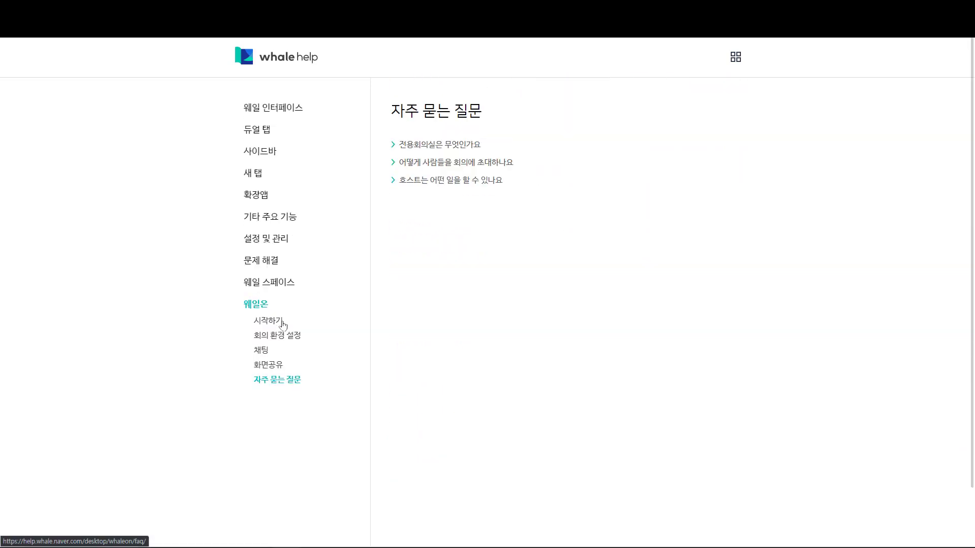
pyautogui.click(460, 147)
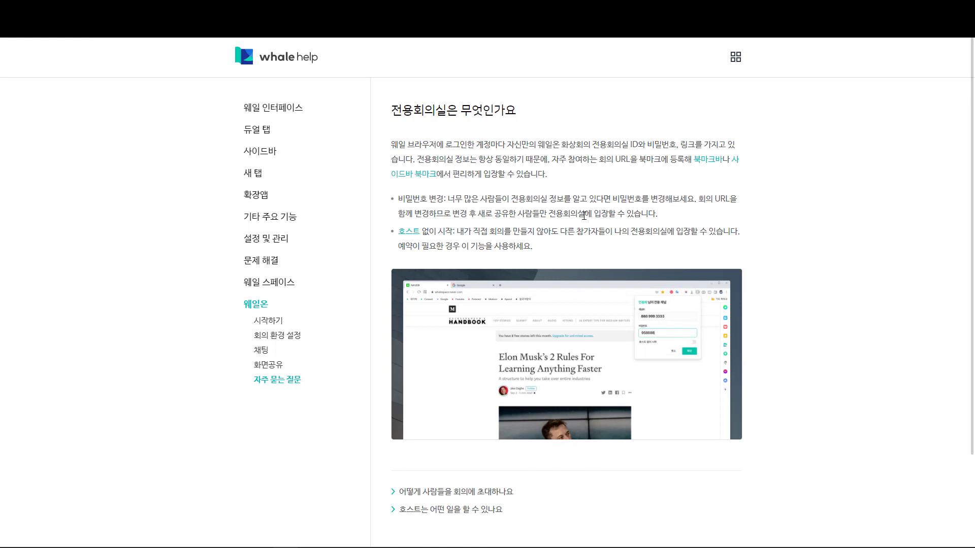
pyautogui.scroll(-3, 584, 217)
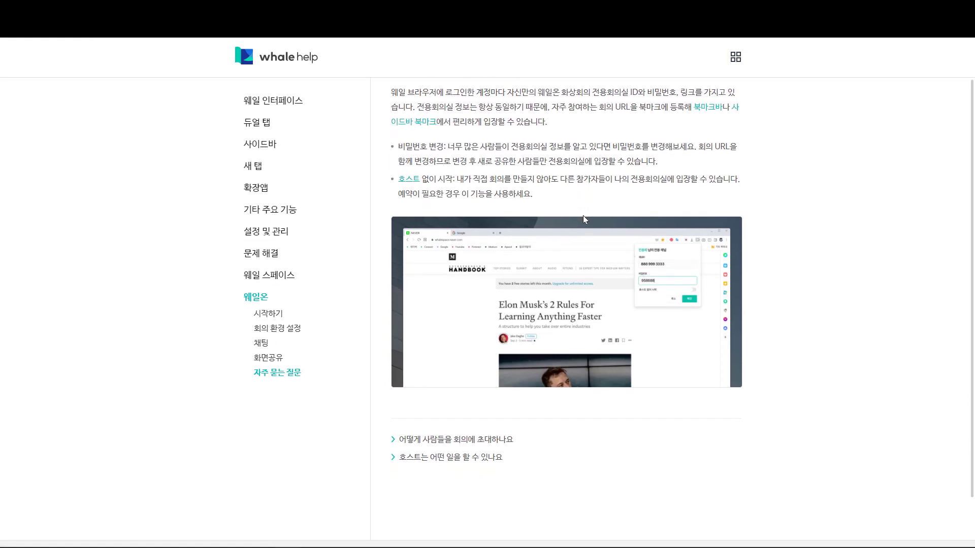
# - Read the 어떻게 사람들을 회의에 초대하나요 answer on inviting people, and open the 호스트는 어떤 일을 할 수 있나요 answer on the host's role
pyautogui.click(488, 385)
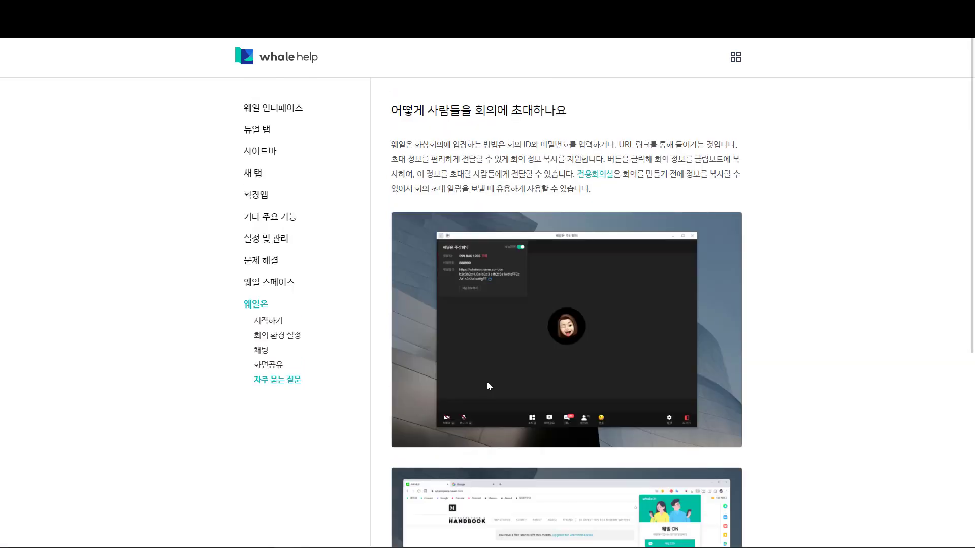
pyautogui.scroll(-2, 488, 384)
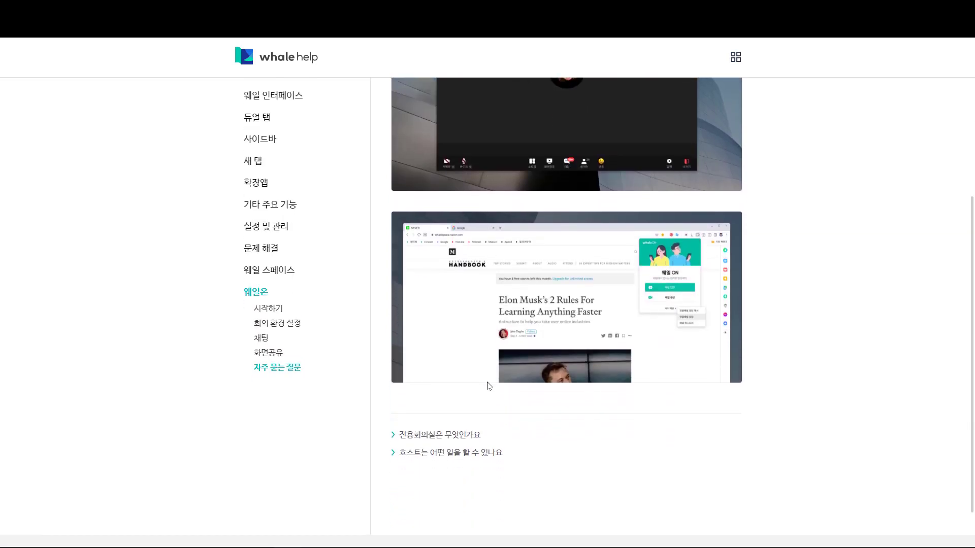
pyautogui.scroll(3, 489, 386)
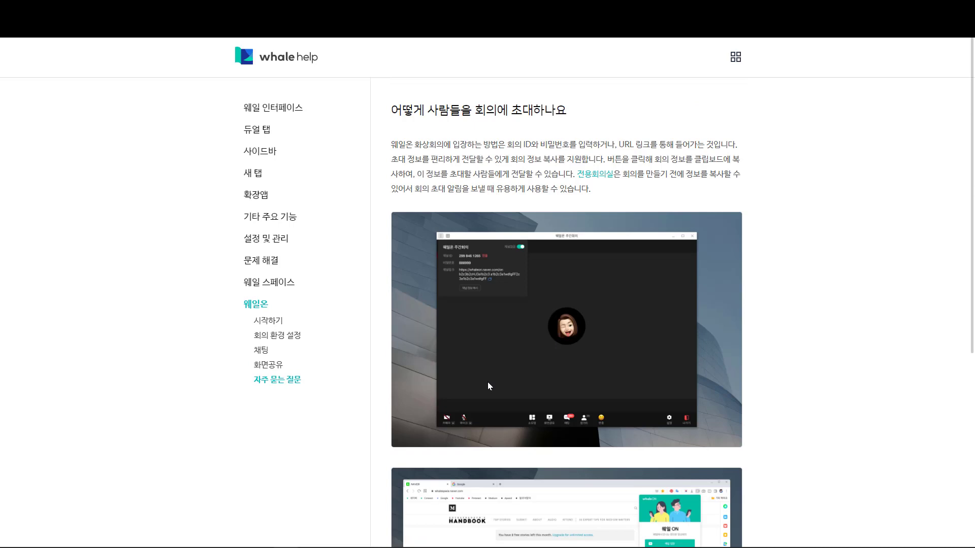
pyautogui.scroll(-5, 489, 386)
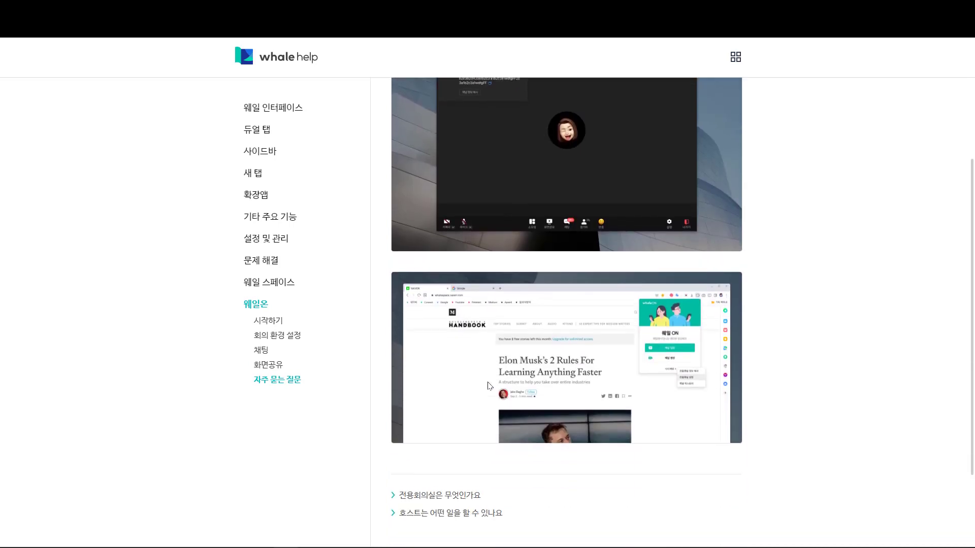
pyautogui.click(474, 449)
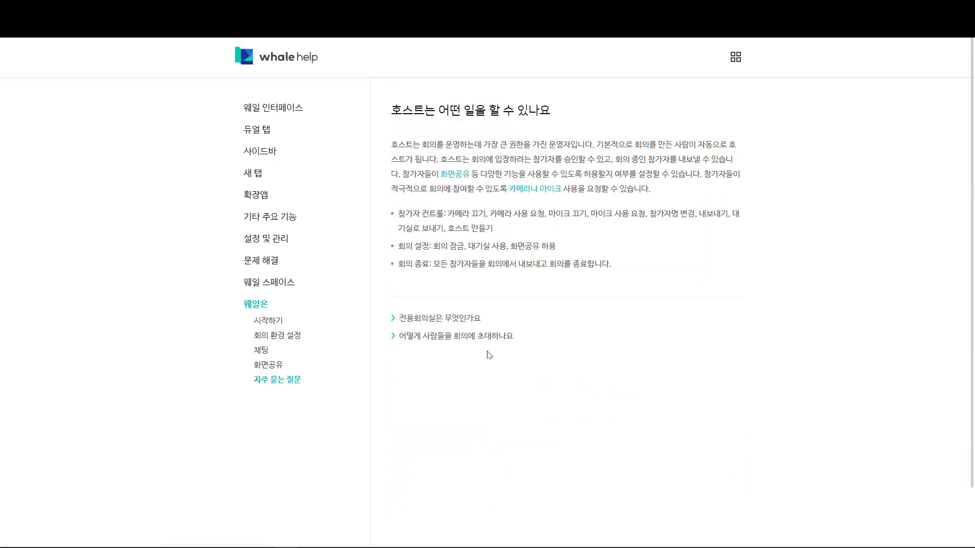